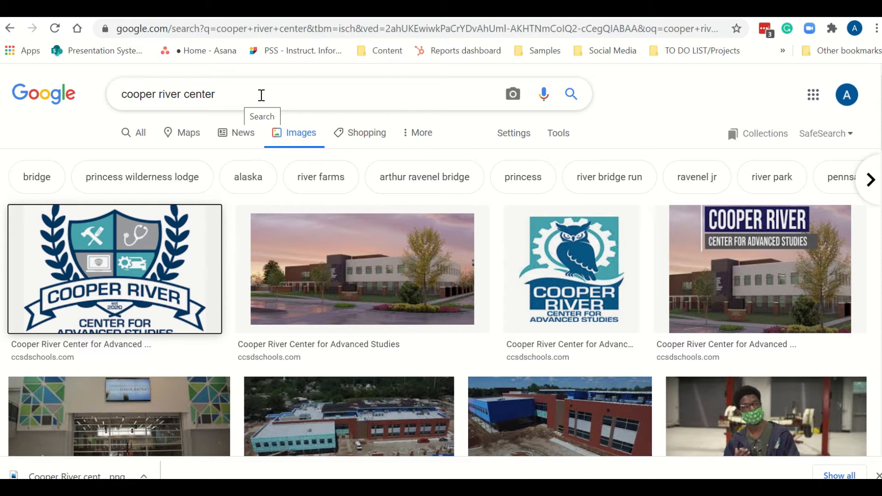
Save the Cooper River Center logo from the image results to Pictures as "cooper river".
left_click(242, 89)
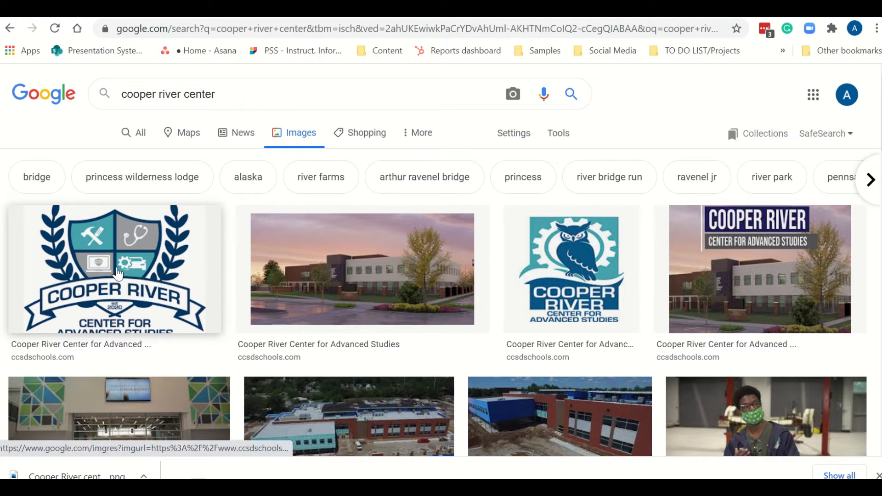
right_click(118, 273)
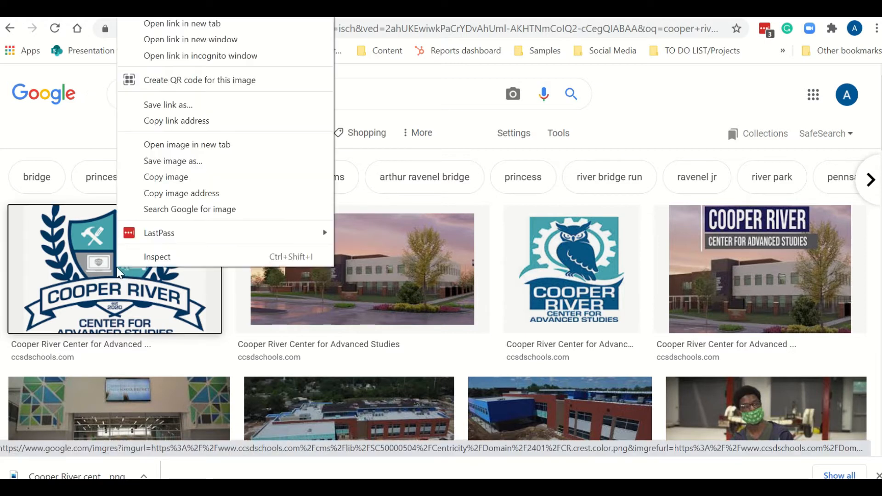
left_click(198, 161)
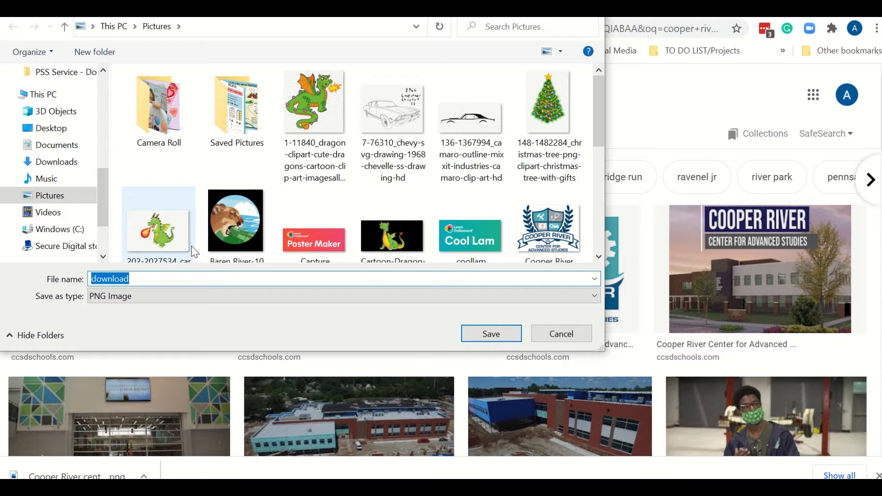
type("cooper river")
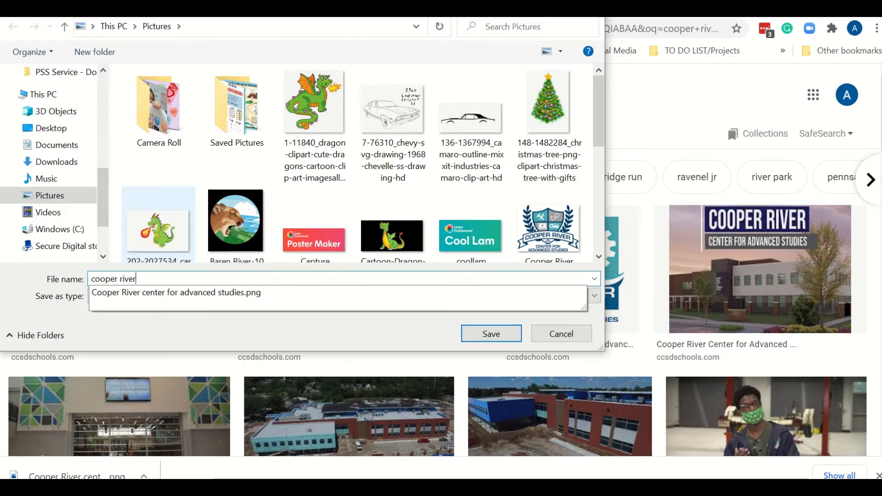
key("Return")
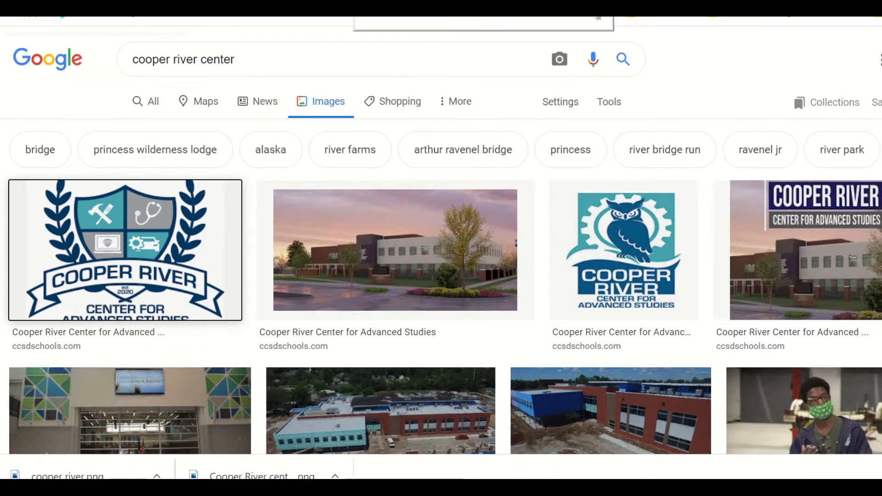
Upload the saved cooper river image to remove.bg to strip its background.
left_click(92, 17)
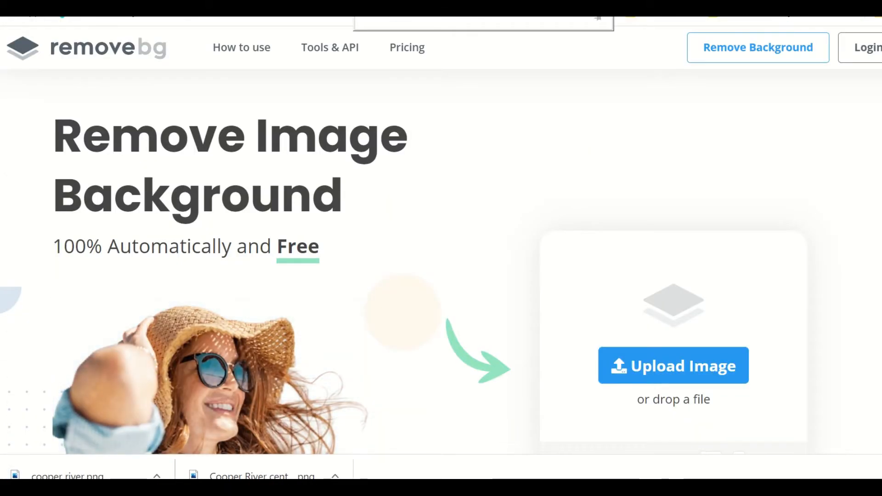
left_click(167, 31)
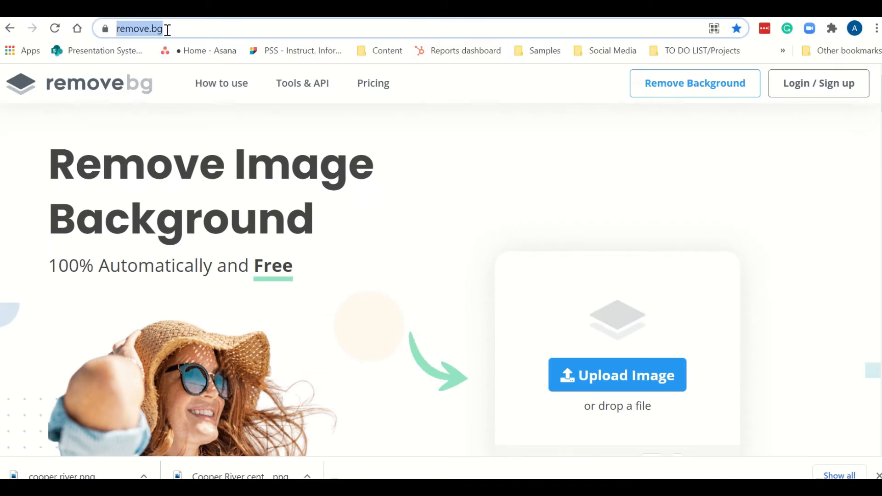
left_click(497, 191)
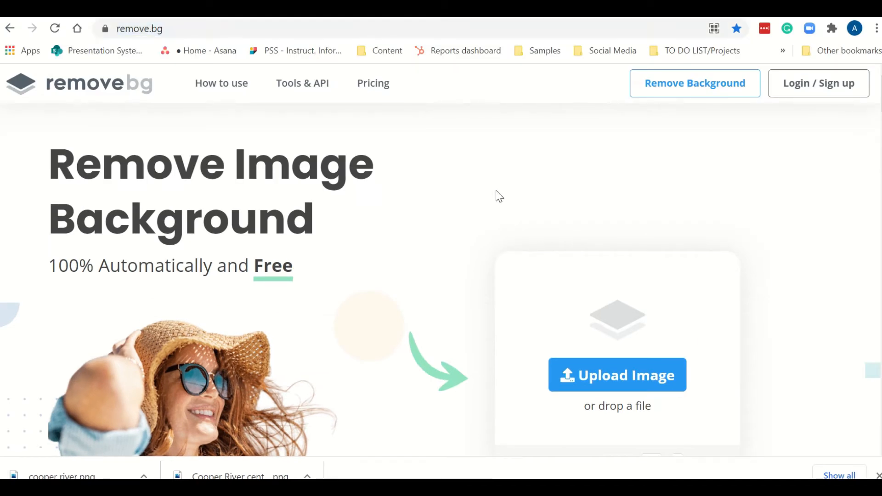
left_click(648, 365)
left_click(50, 212)
scroll(479, 167, "down", 10)
scroll(481, 169, "up", 5)
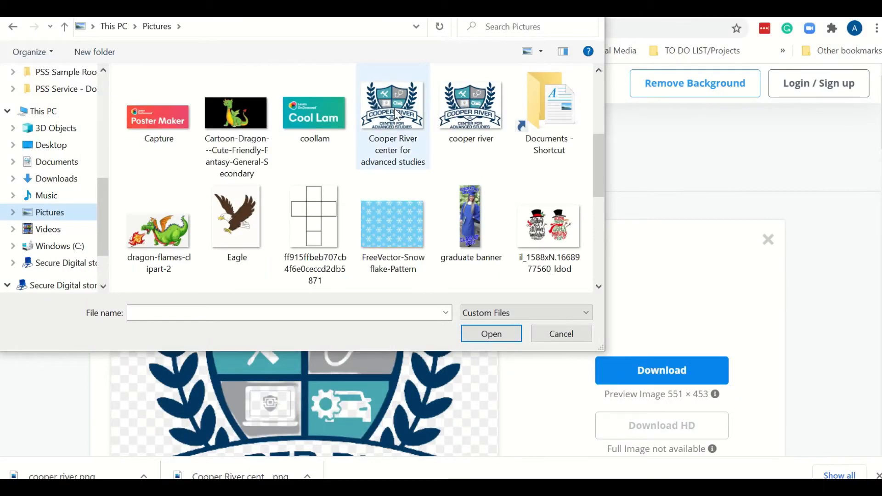
left_click(468, 98)
left_click(478, 334)
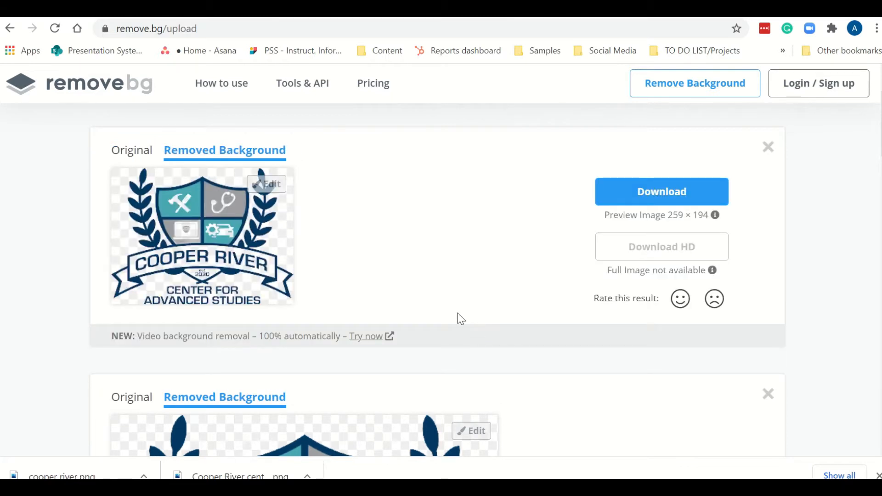
Open the cutout editor, switch to Erase / Restore with the Restore brush, and enlarge the brush size.
left_click(260, 183)
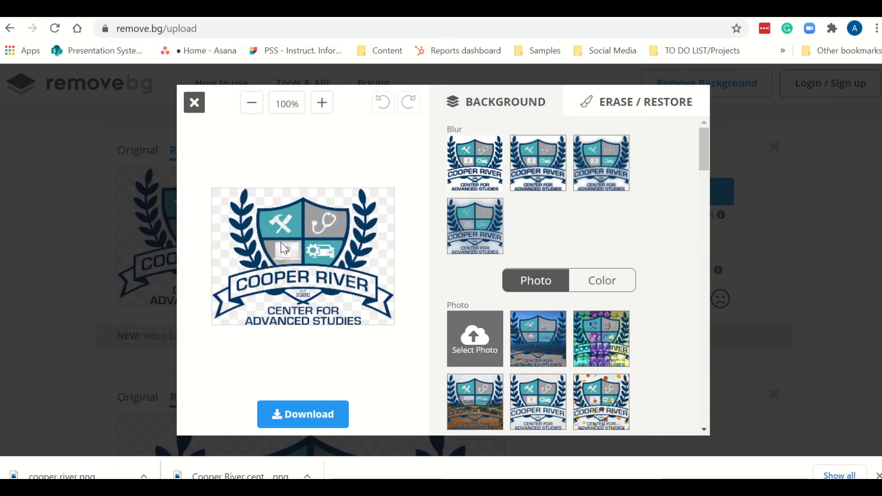
left_click(639, 107)
left_click(613, 143)
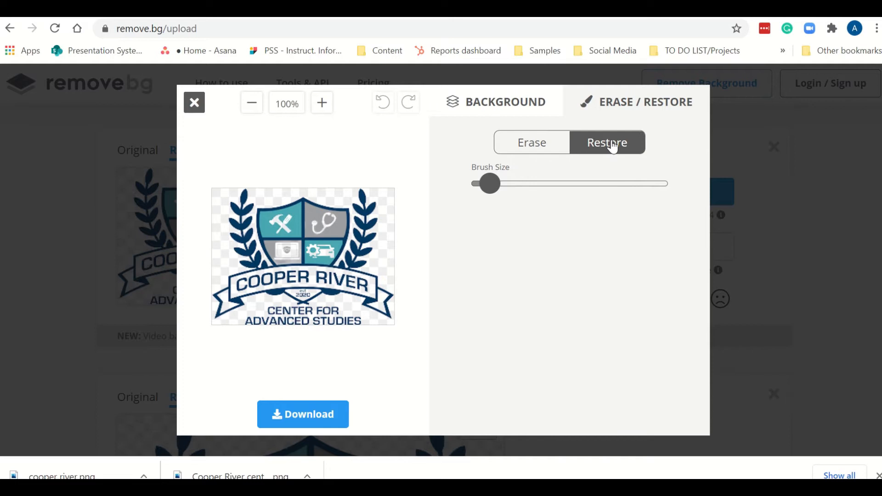
left_click(485, 188)
left_click_drag(486, 195, 504, 197)
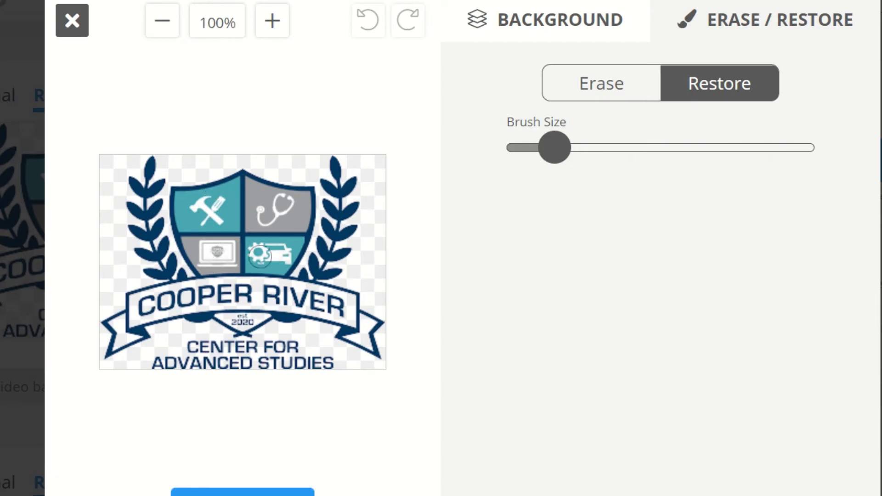
Restore a stroke along the logo's lower banner, then download the edited background-free image.
mouse_move(226, 284)
left_mouse_down()
mouse_move(283, 289)
mouse_move(348, 310)
left_mouse_up()
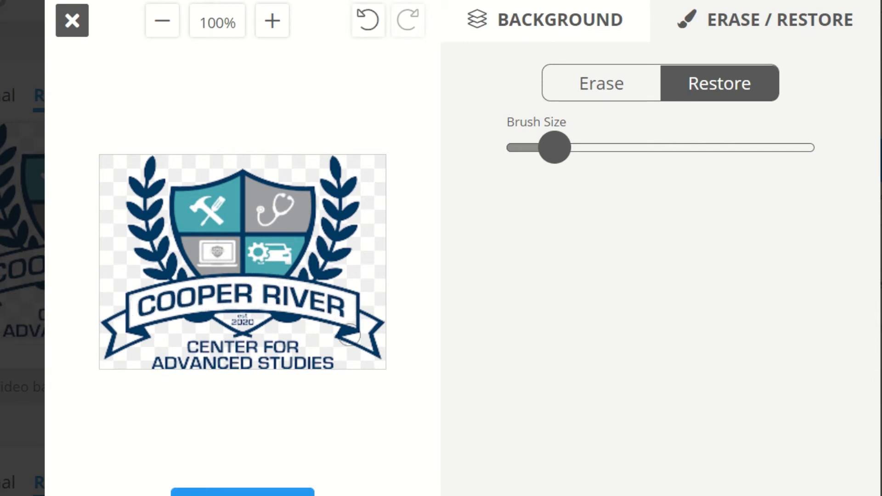
left_click_drag(555, 147, 539, 147)
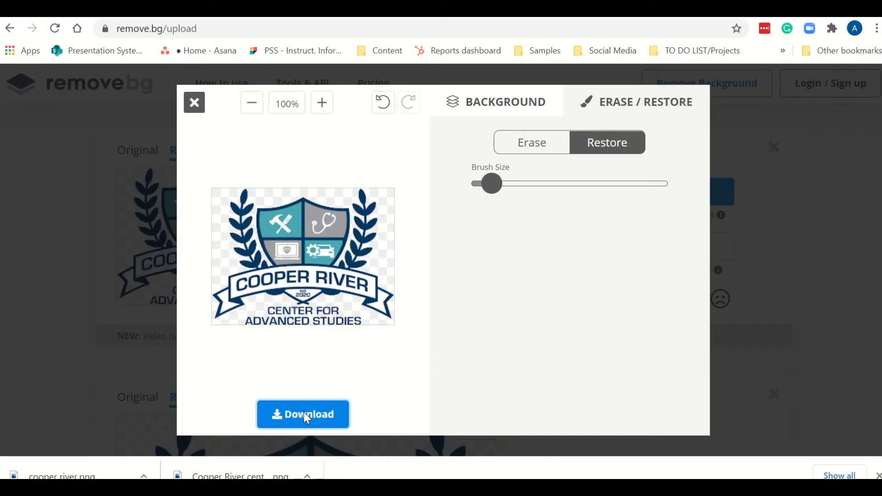
left_click(304, 414)
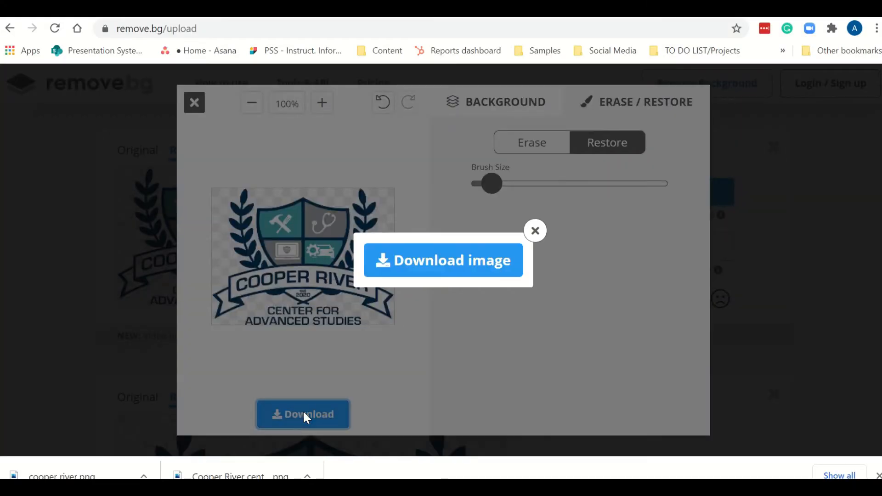
left_click(420, 263)
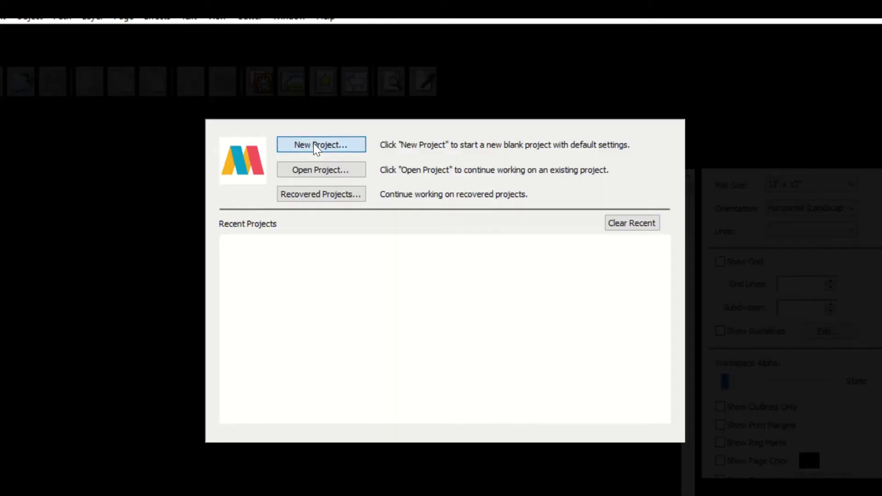
Create a new 24.00 × 36.00 in vertical (portrait) project in inches.
left_click(321, 144)
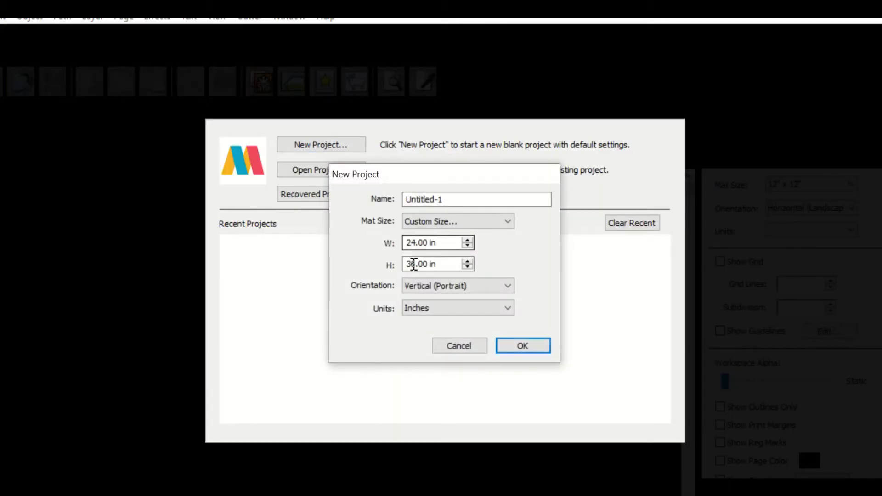
left_click(524, 346)
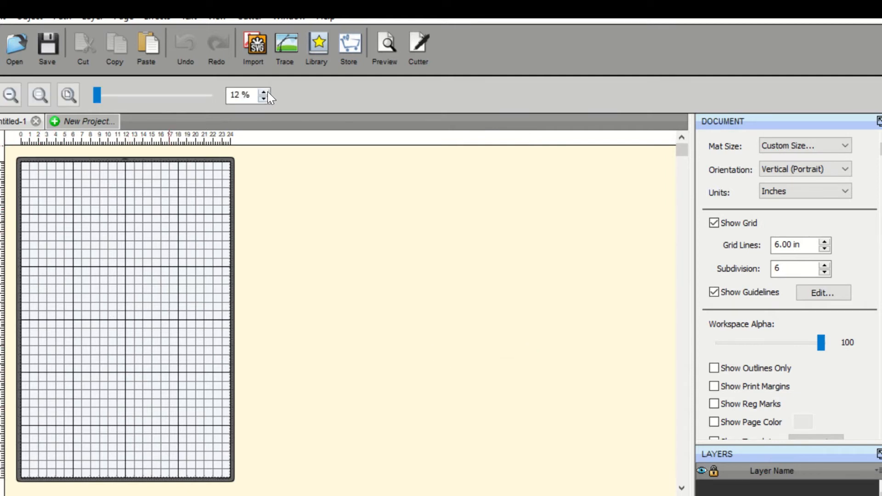
Import the background-removed cooper river image onto the mat.
left_click(268, 92)
left_click(268, 91)
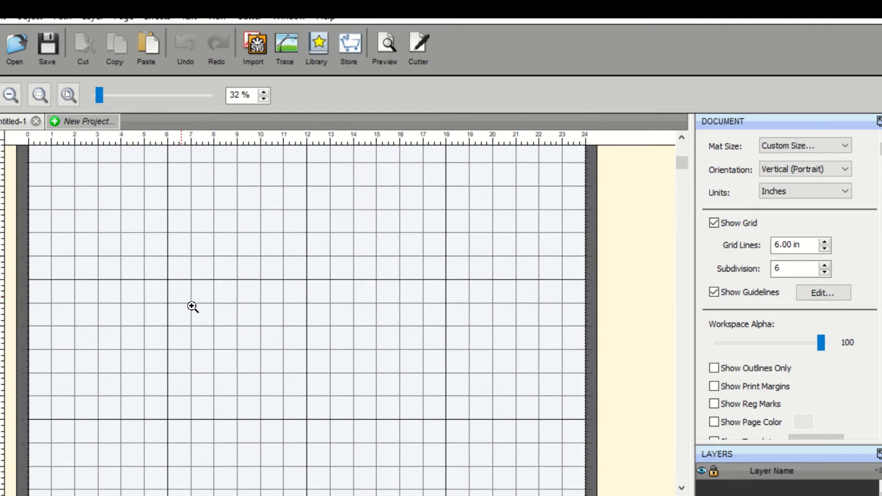
scroll(192, 307, "up", 3)
left_click(0, 131)
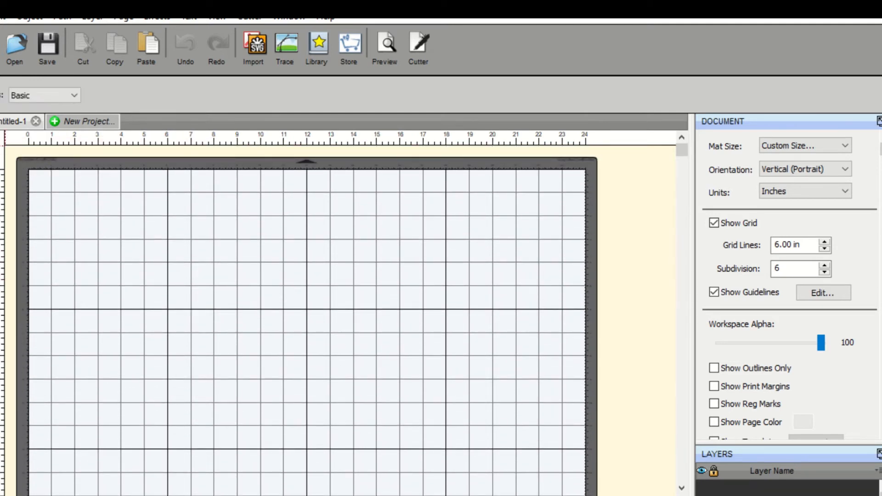
left_click(0, 19)
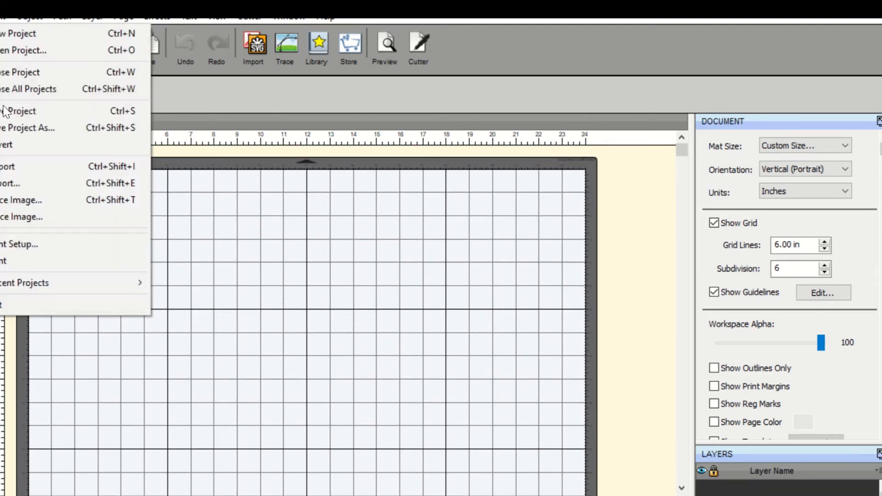
left_click(10, 175)
left_click(289, 232)
left_click(578, 416)
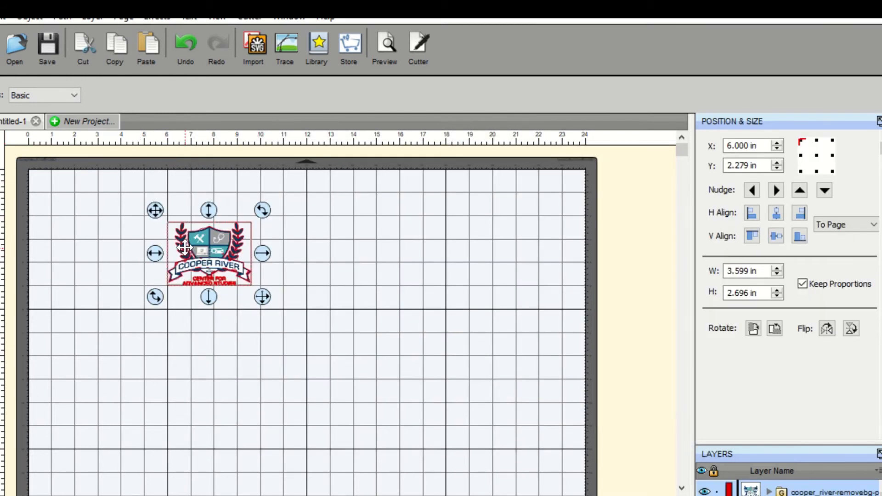
Move the logo and scale it to about 13.2 × 9.9 in on the mat.
left_click_drag(188, 249, 126, 280)
left_click_drag(195, 329, 419, 455)
scroll(451, 383, "down", 1)
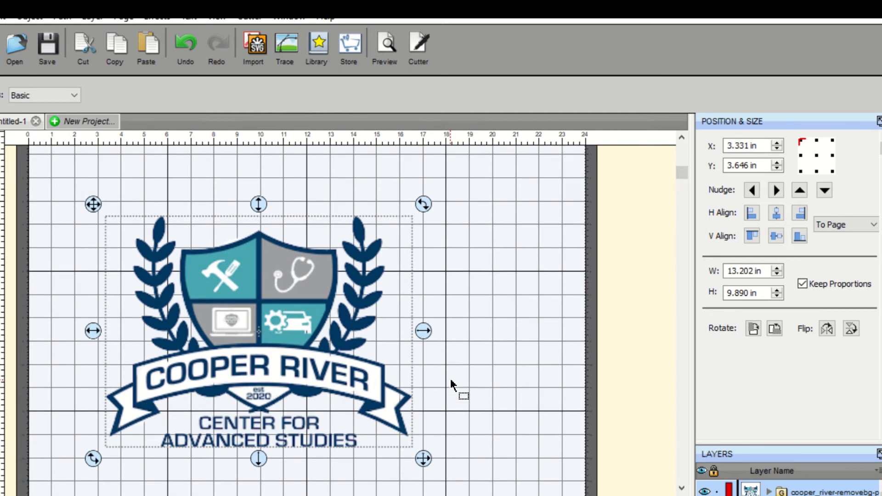
Preview the design's cut lines and printable areas.
left_click(381, 50)
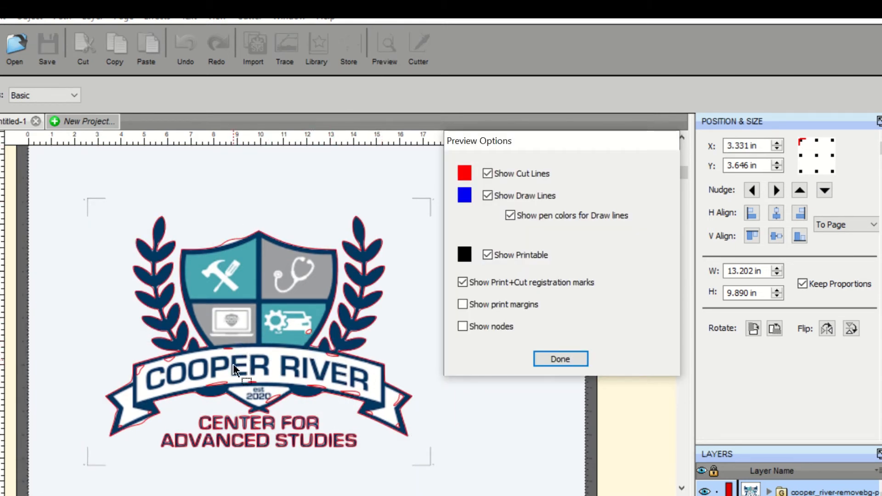
left_click(555, 363)
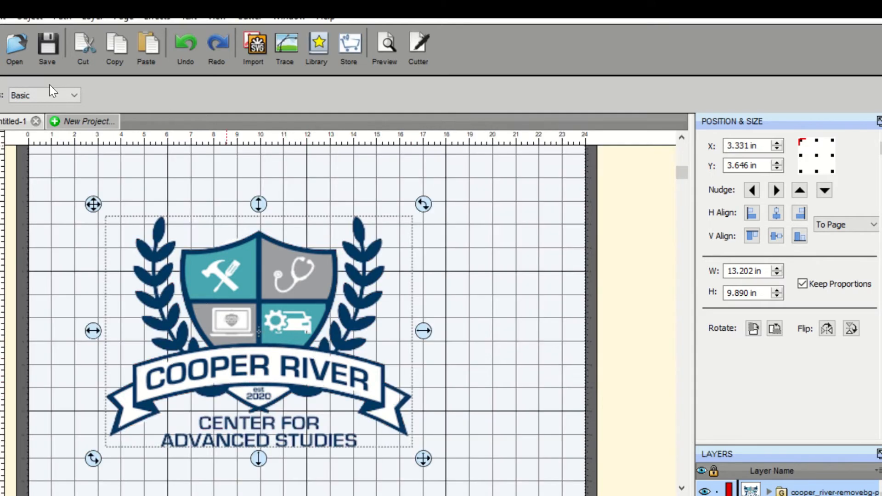
Open Offset Path for the logo and set the offset type to Bevel.
left_click(63, 18)
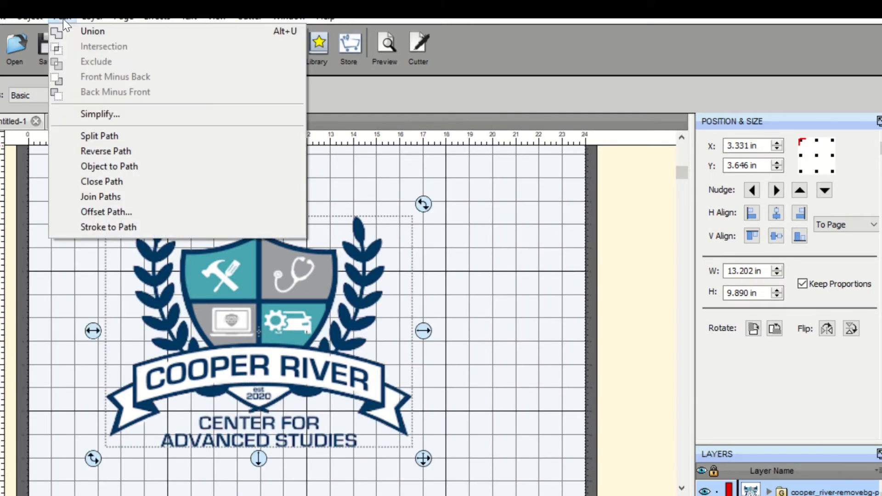
left_click(110, 211)
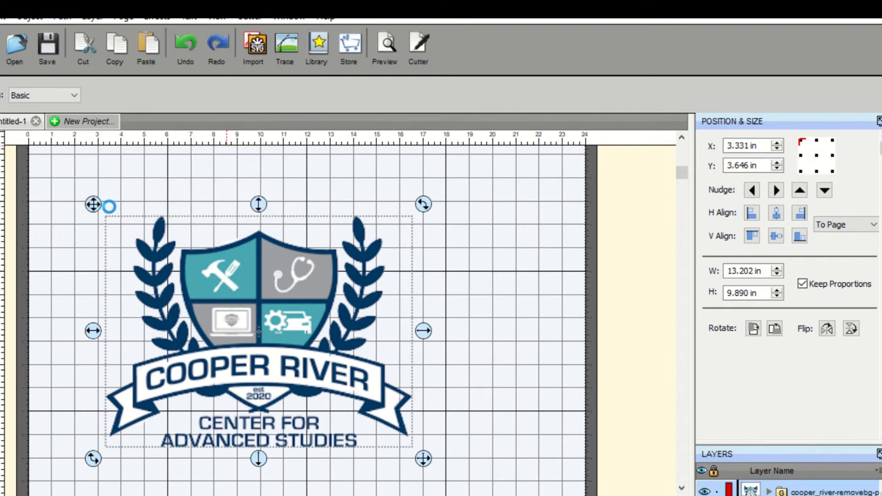
left_click_drag(423, 193, 605, 156)
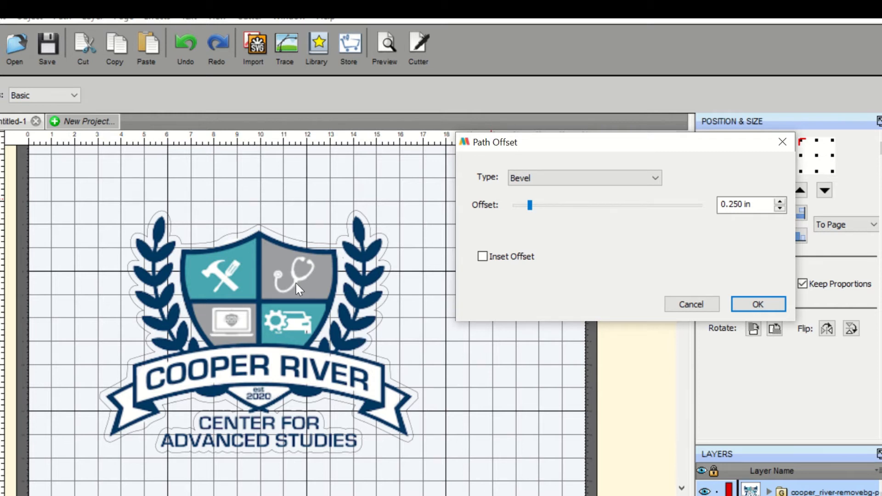
left_click(571, 183)
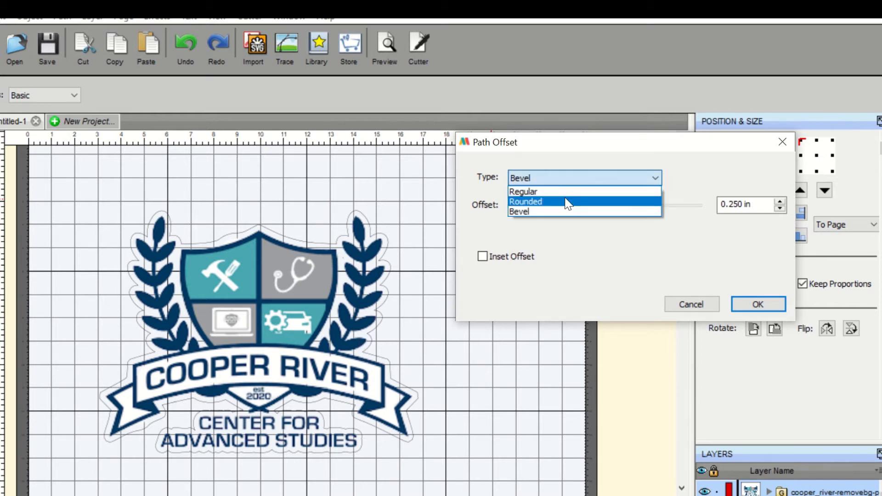
left_click(565, 205)
left_click(553, 180)
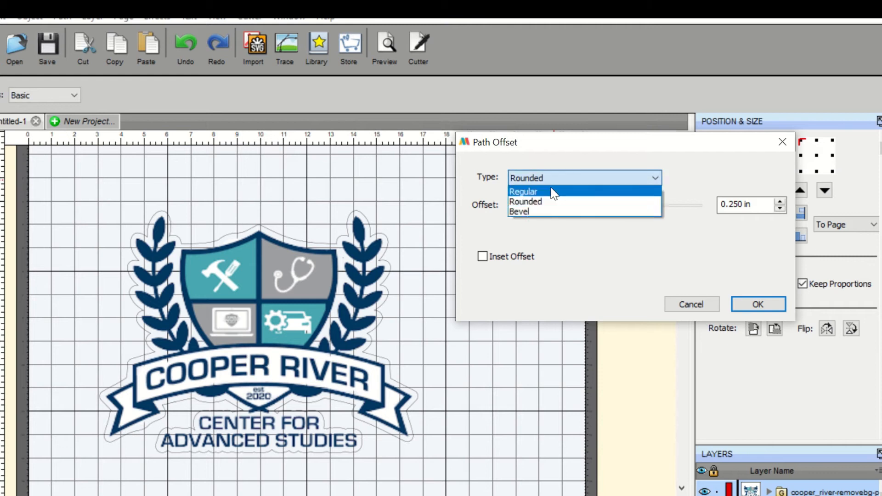
left_click(550, 191)
left_click(548, 180)
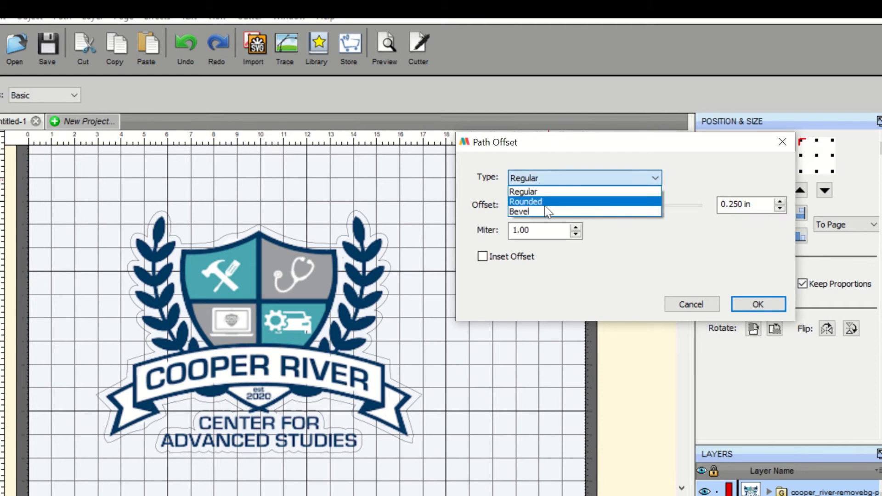
left_click(547, 212)
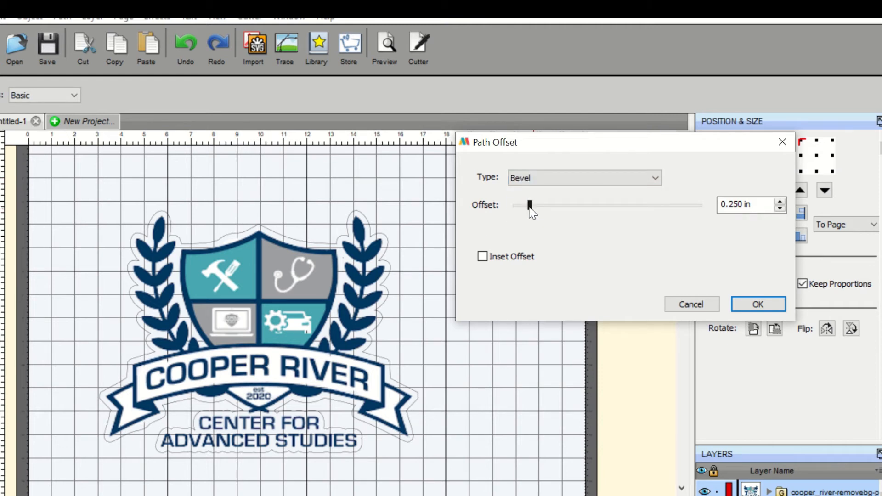
Set the bevel offset to 0.380 in, apply it, and preview the resulting cut outline.
left_click(547, 207)
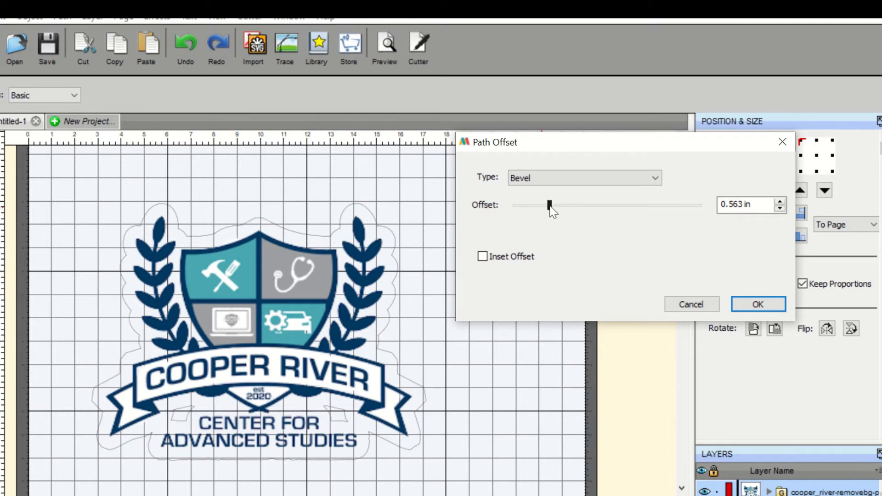
left_click_drag(550, 207, 551, 207)
left_click(580, 208)
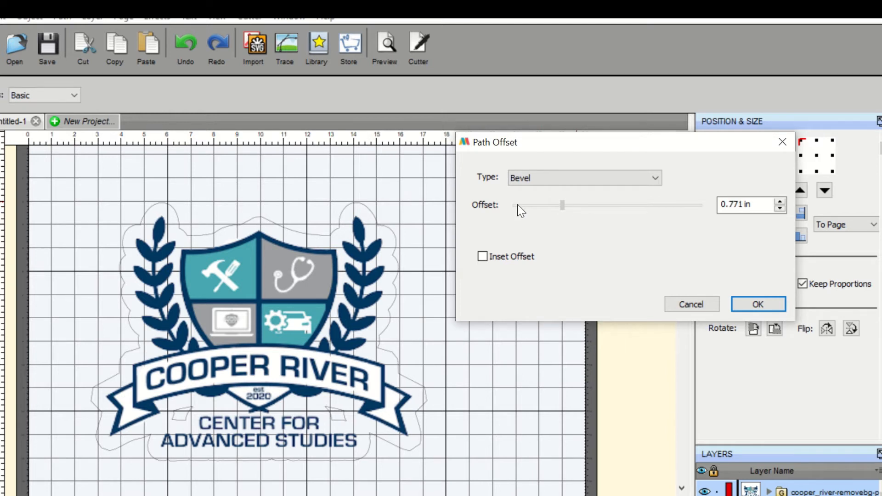
left_click(539, 205)
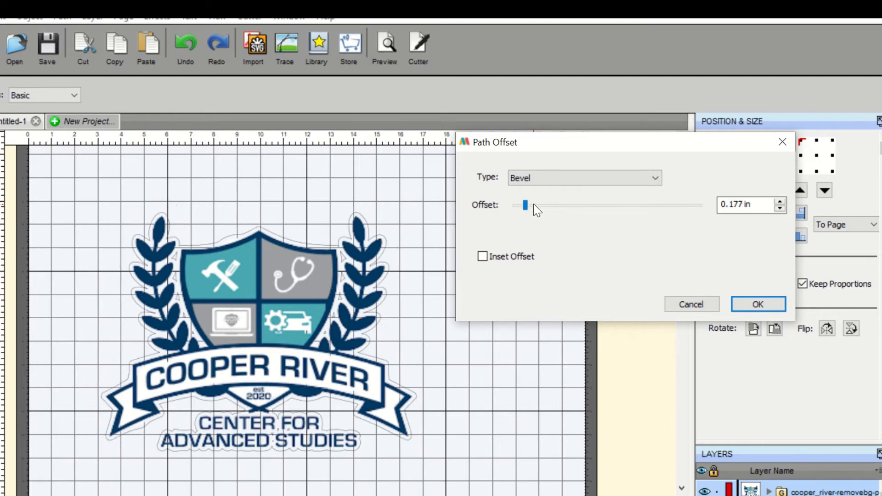
left_click(758, 304)
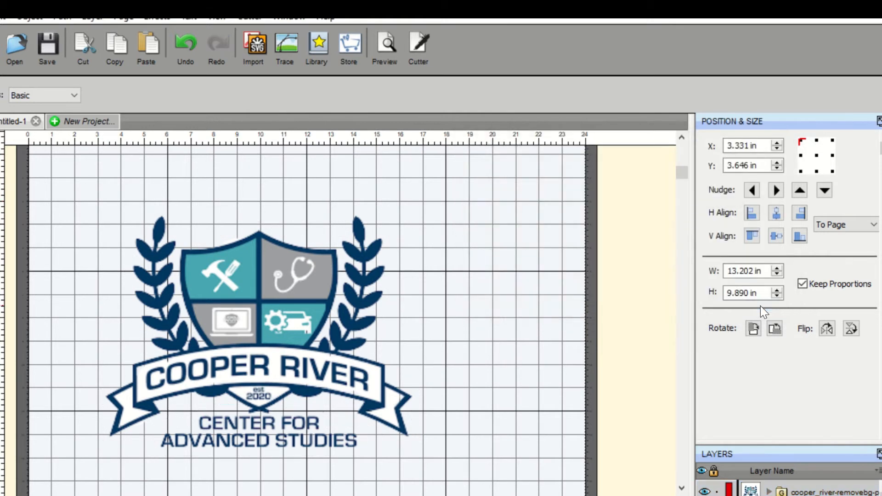
left_click(393, 42)
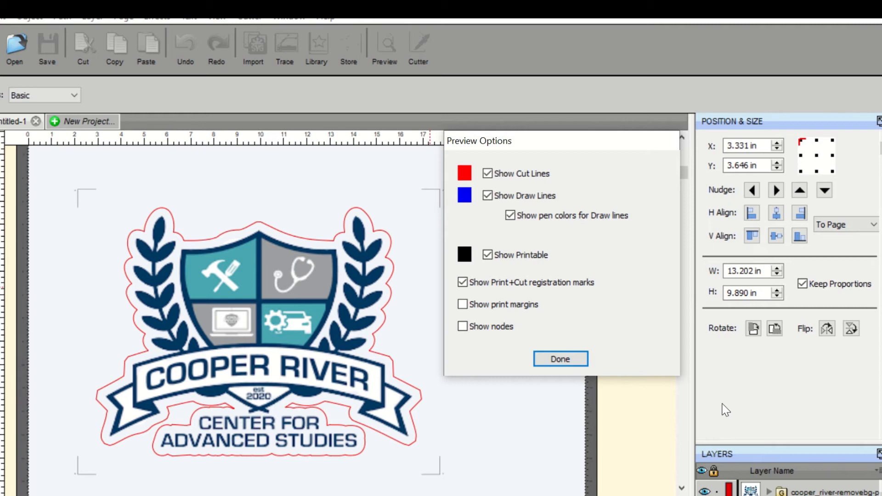
left_click(568, 360)
Move the logo and enlarge it to about 19.2 × 14.6 in on the mat.
left_click(309, 354)
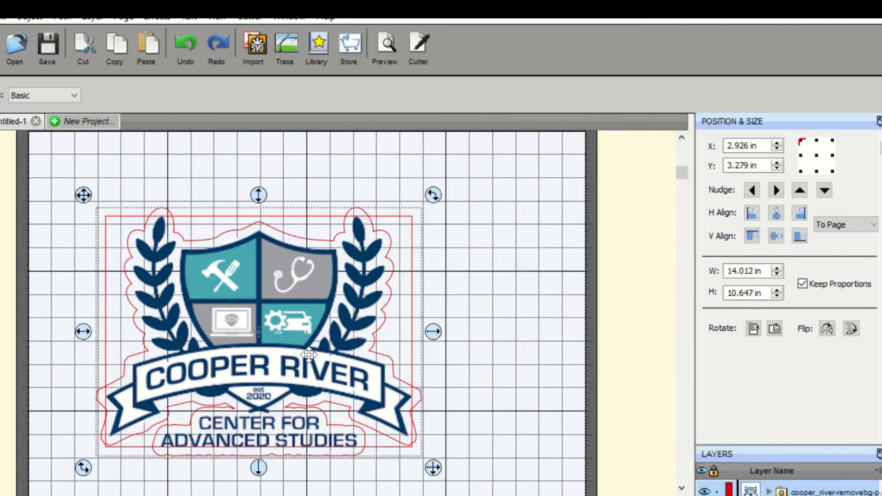
left_click_drag(309, 355, 303, 352)
scroll(302, 353, "up", 1)
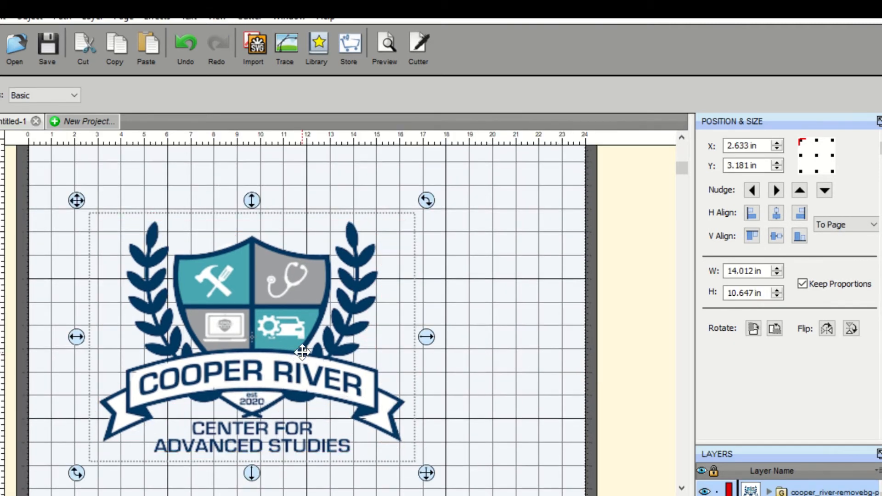
scroll(220, 293, "up", 1)
left_click_drag(241, 336, 236, 336)
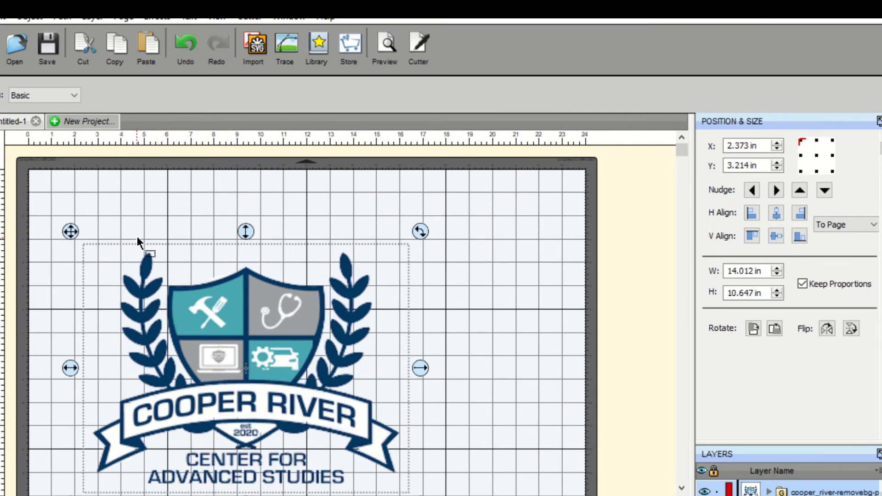
scroll(469, 347, "down", 1)
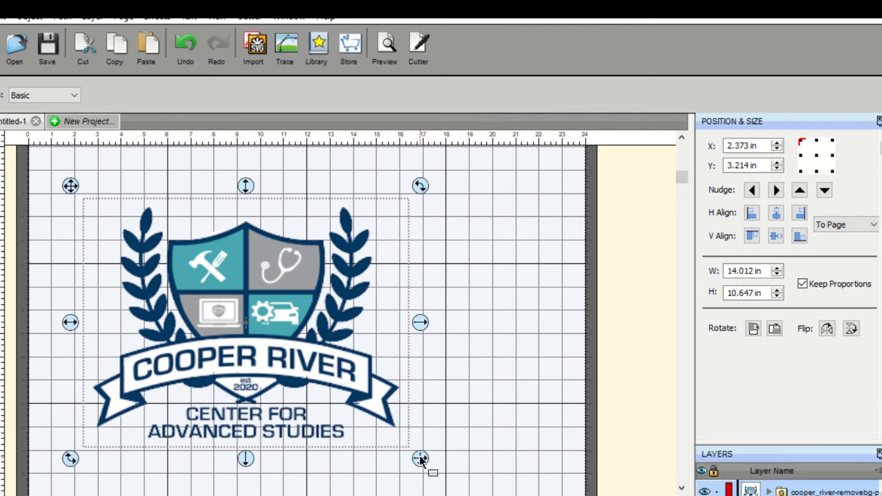
left_click_drag(421, 465, 538, 495)
scroll(598, 368, "down", 3)
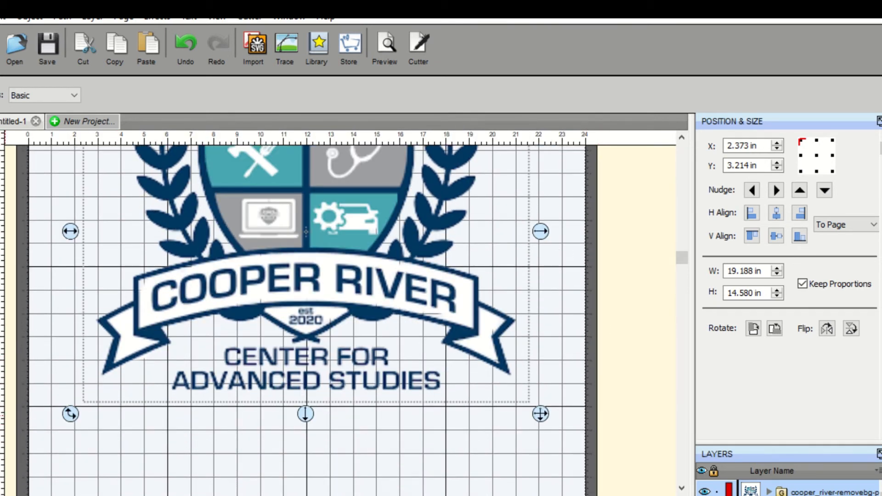
Zoom out to view the whole mat and preview the logo's cut lines.
left_click(145, 144)
left_click(266, 100)
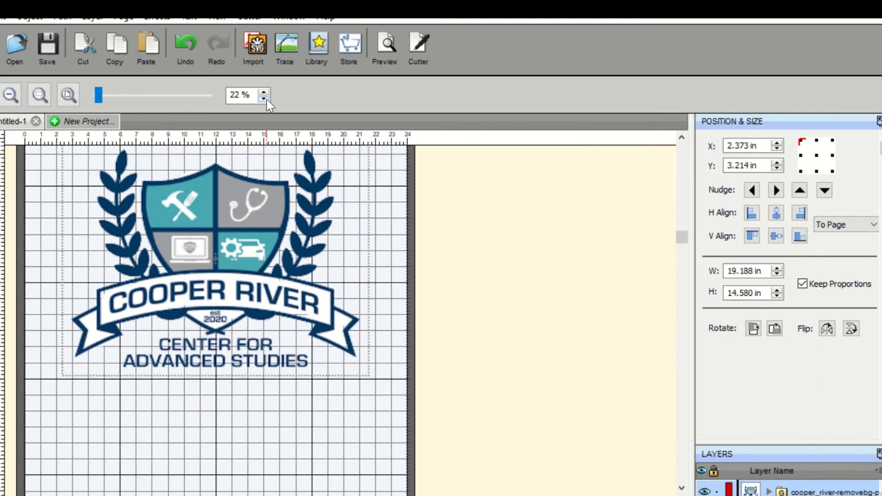
left_click(266, 99)
left_click(393, 41)
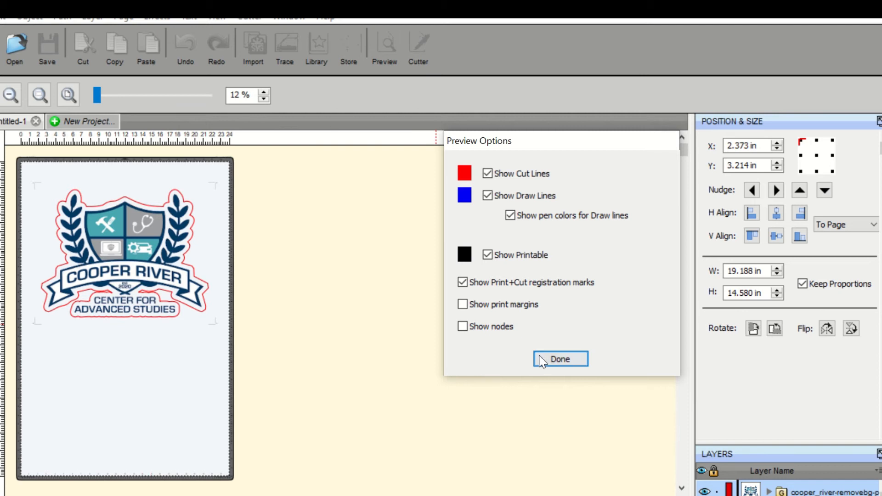
left_click(563, 360)
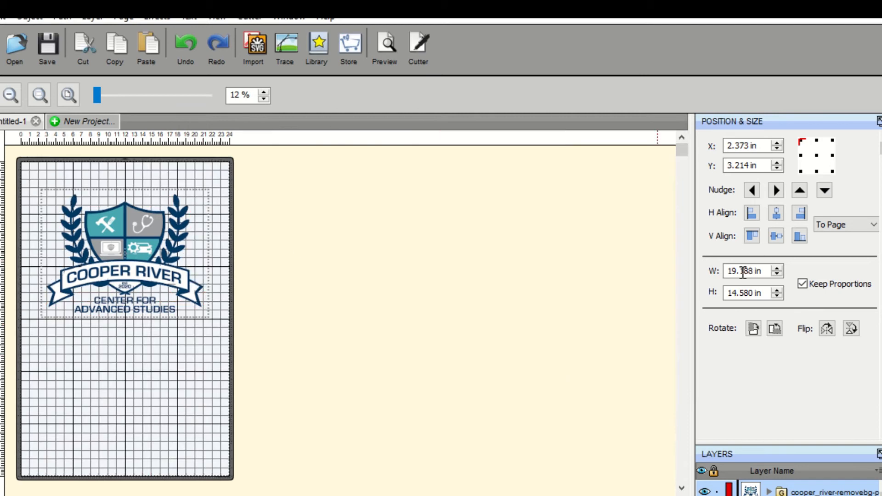
left_click(126, 270)
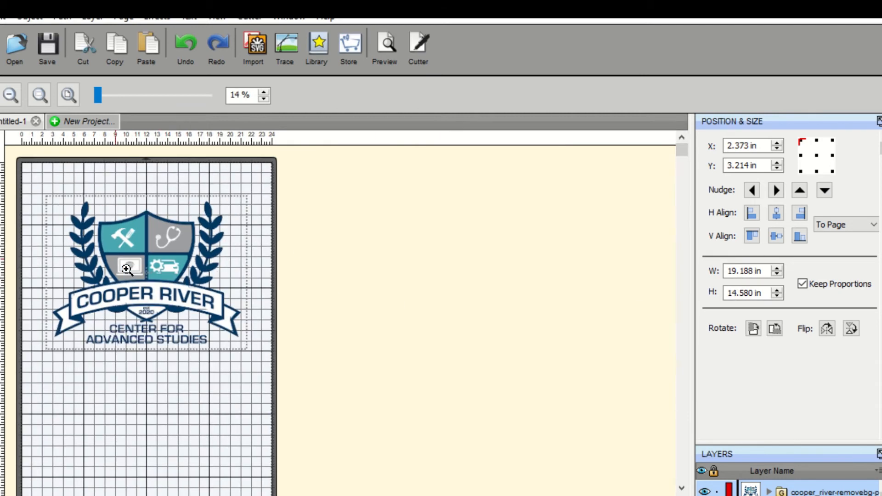
left_click(1, 134)
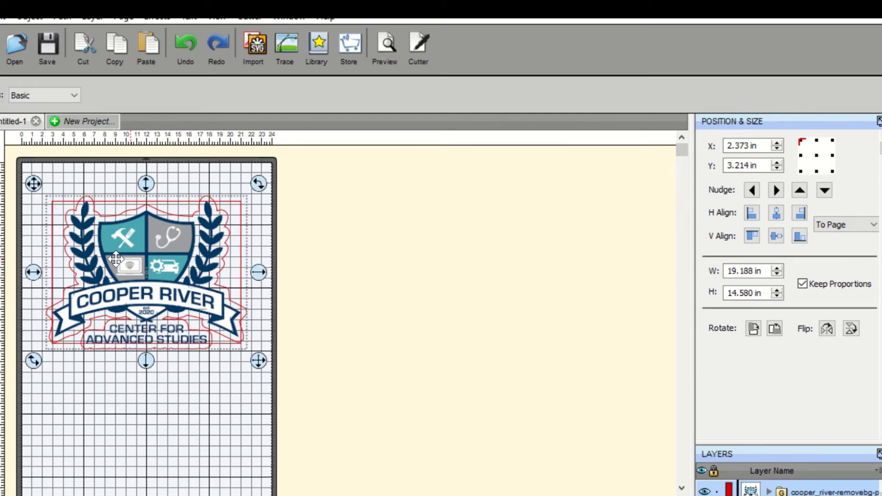
Copy the logo and paste a duplicate below the original on the mat.
right_click(122, 247)
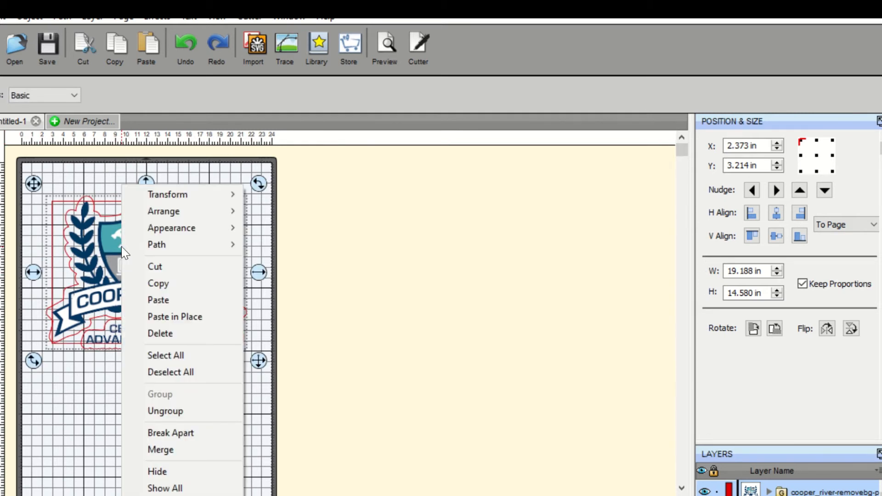
left_click(169, 279)
right_click(115, 409)
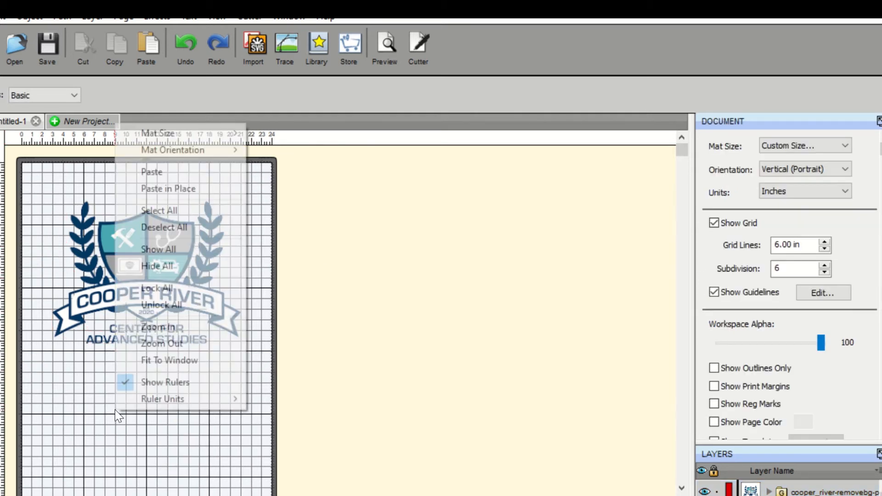
left_click(159, 176)
left_click_drag(136, 299, 133, 459)
left_click(277, 246)
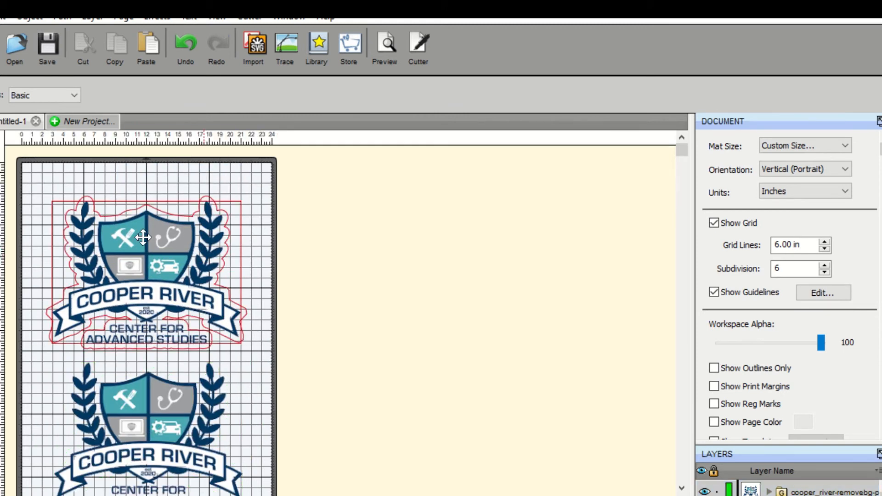
Scale the logo down to about 5.8 × 4.4 in and copy it.
left_click_drag(26, 182, 79, 225)
right_click(79, 225)
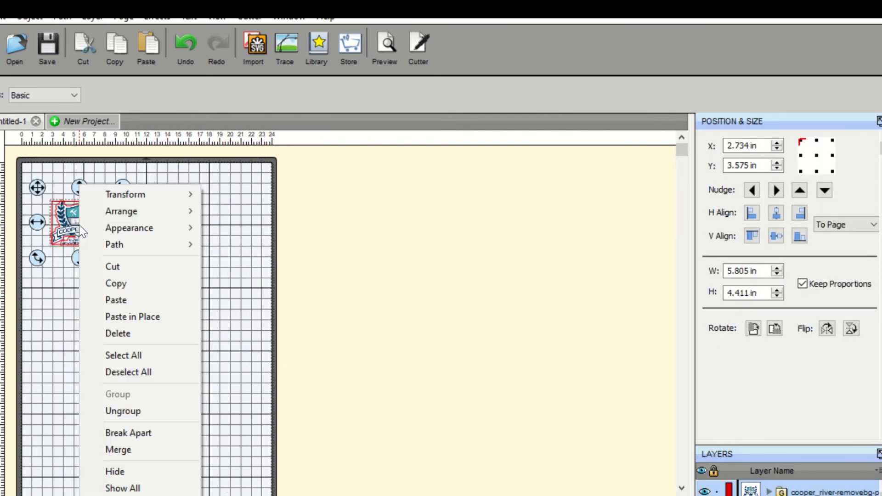
left_click(114, 281)
Paste a copy in place and move it to the right of the first logo.
left_click(149, 233)
right_click(149, 233)
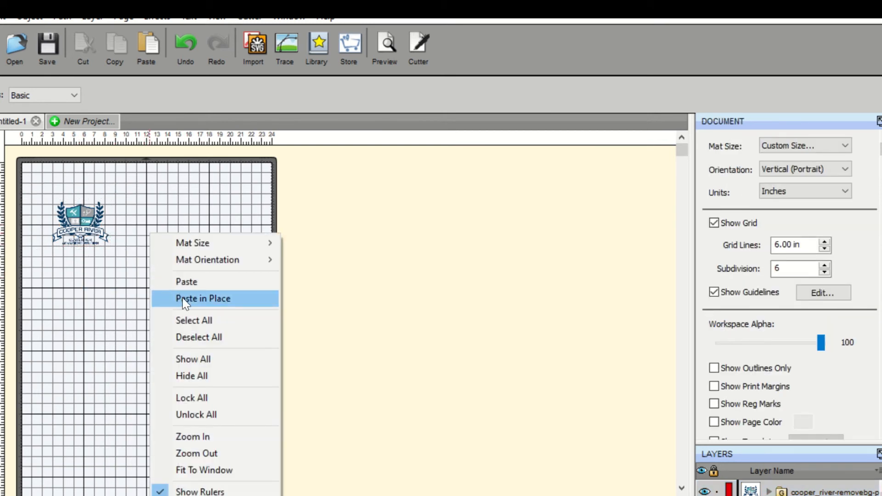
left_click(205, 282)
left_click_drag(81, 222, 147, 221)
Paste another copy and move it further right to complete a row of three logos.
left_click(214, 219)
right_click(214, 218)
left_click(259, 267)
left_click_drag(63, 232, 191, 233)
Select the row of three logos, copy it, and paste a second row beneath it.
left_click(135, 321)
left_click_drag(72, 182, 277, 272)
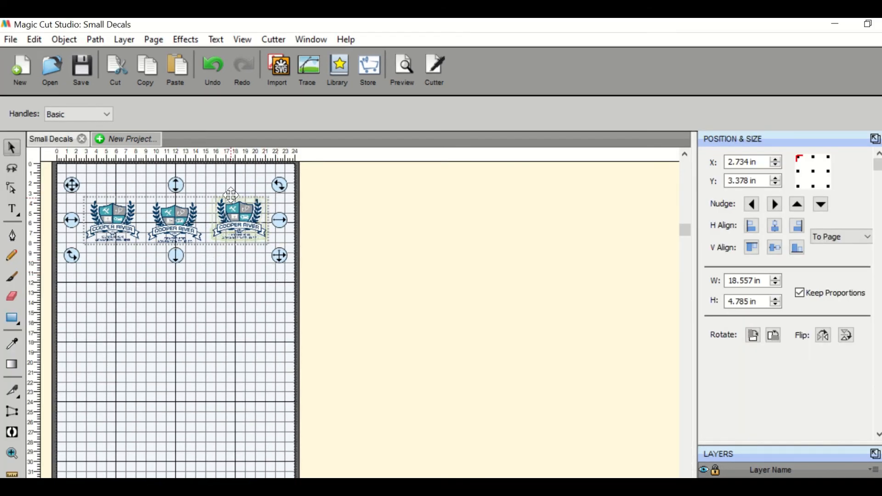
right_click(233, 213)
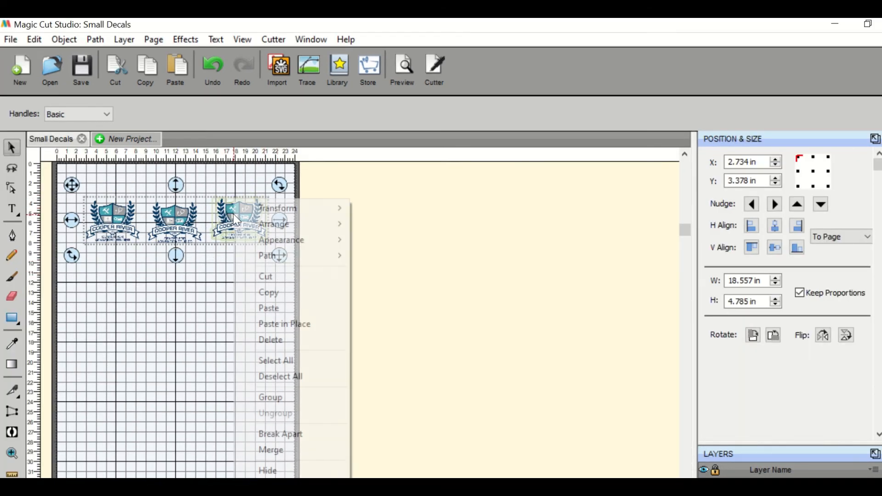
left_click(277, 287)
right_click(123, 282)
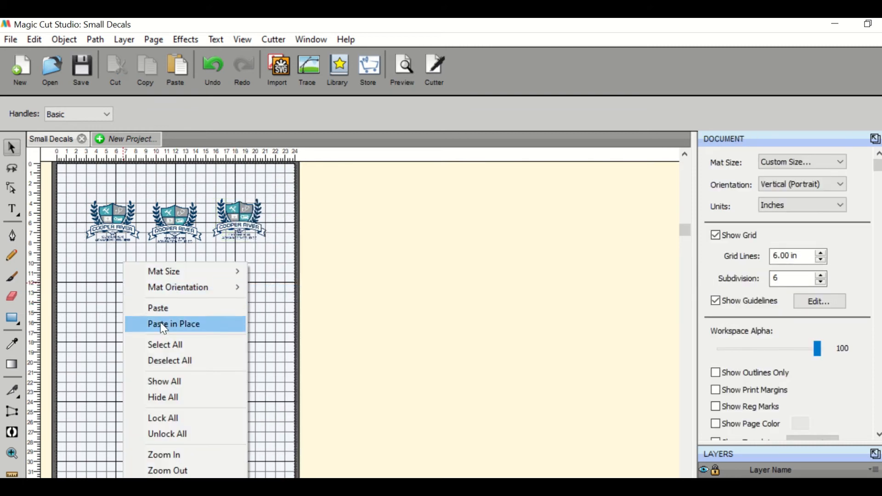
left_click(161, 307)
left_click_drag(190, 211, 189, 262)
Paste a third row of logos below the second row.
left_click(166, 351)
right_click(163, 351)
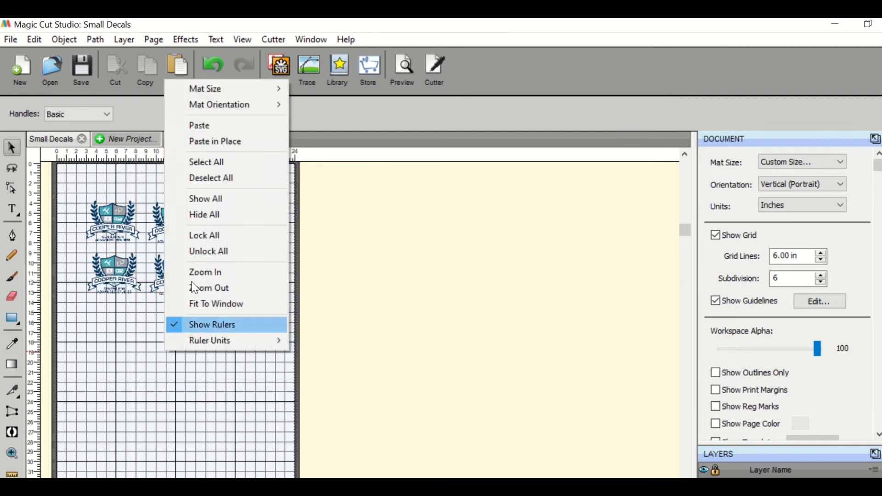
left_click(238, 129)
left_click_drag(202, 218, 202, 320)
Paste a fourth row of logos below the third row.
left_click(172, 398)
right_click(172, 398)
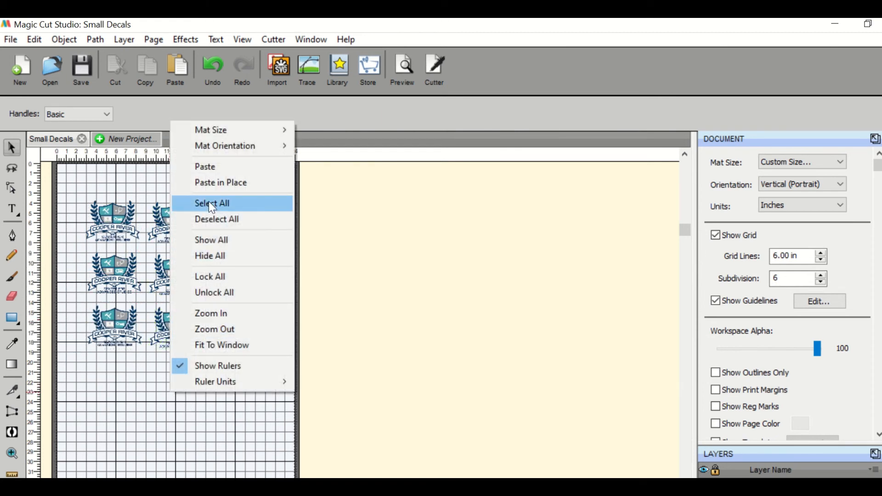
left_click(206, 167)
left_click_drag(211, 222, 203, 374)
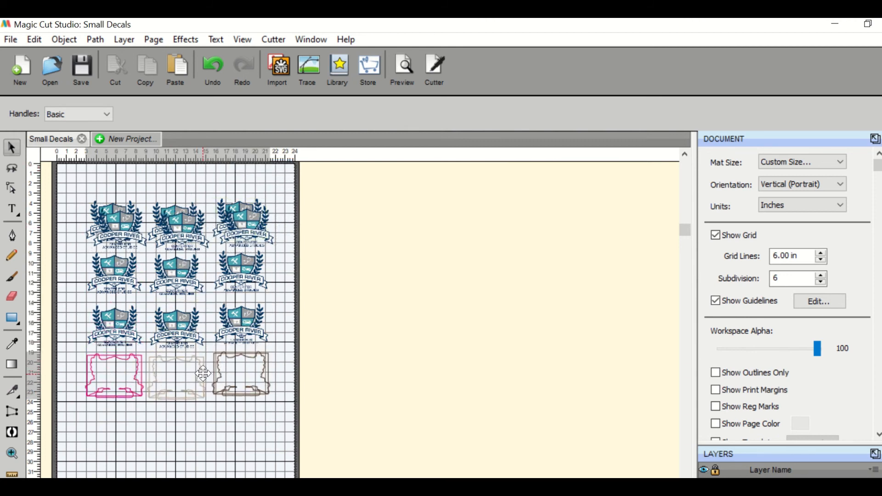
Preview the cut lines and printable areas of the twelve-decal sheet.
left_click(403, 70)
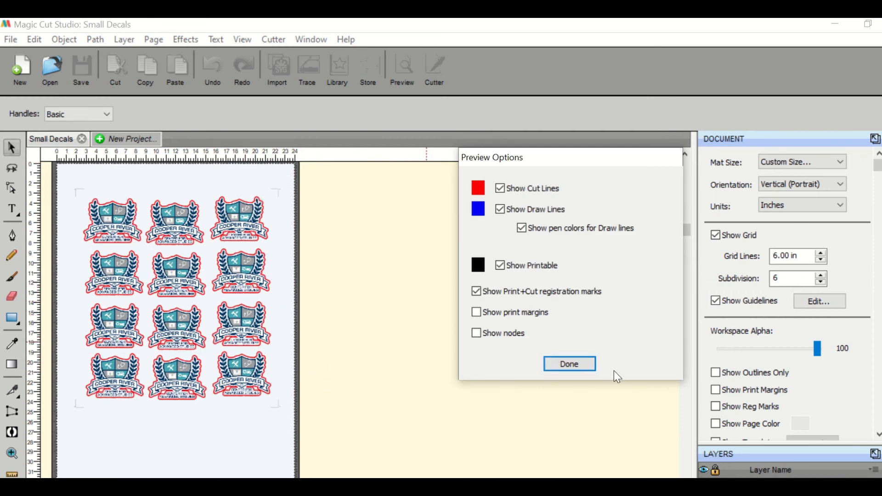
left_click(584, 364)
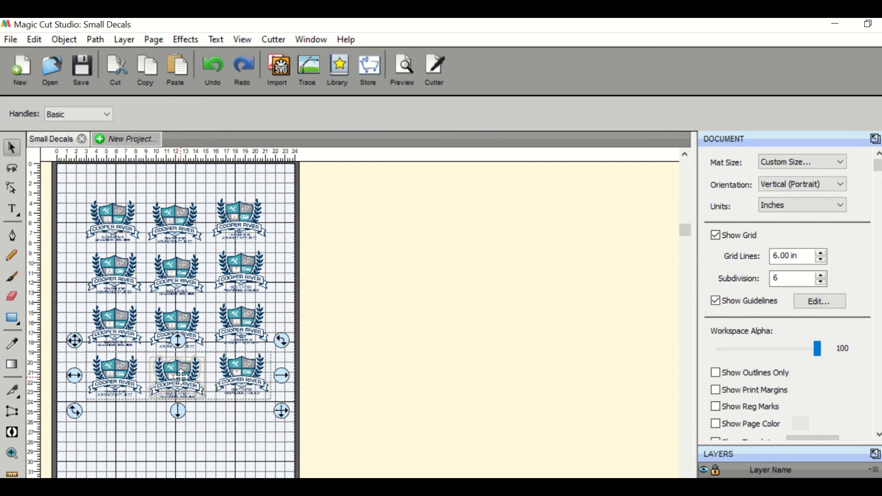
left_click(185, 432)
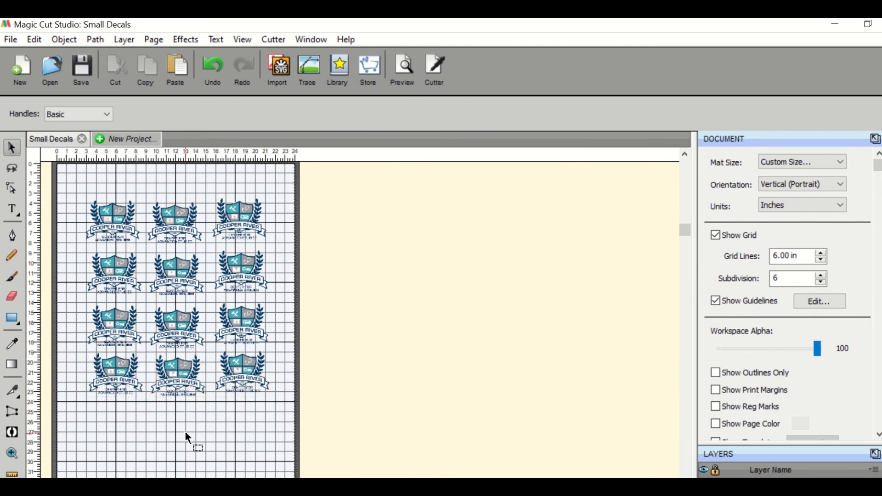
Open Print and Cut and print the sheet on the Canon TM-205 with registration marks.
left_click(430, 65)
left_click(223, 470)
left_click(359, 464)
left_click(295, 132)
left_click(118, 125)
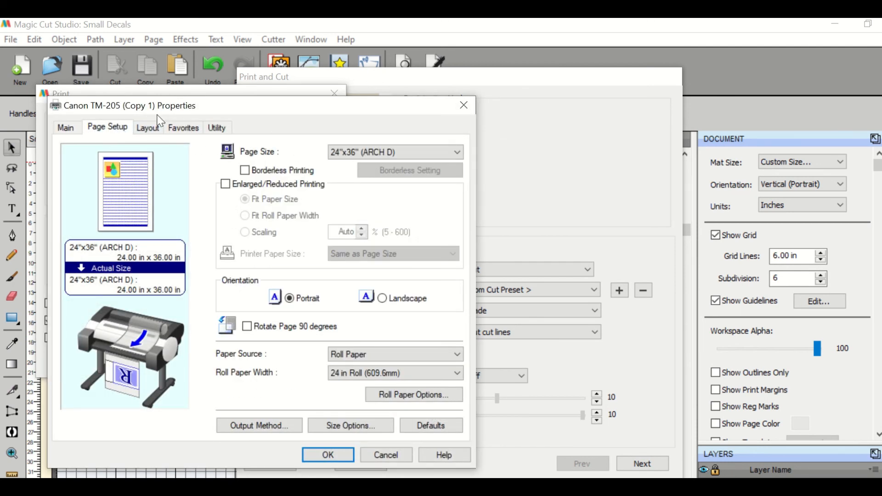
left_click(148, 127)
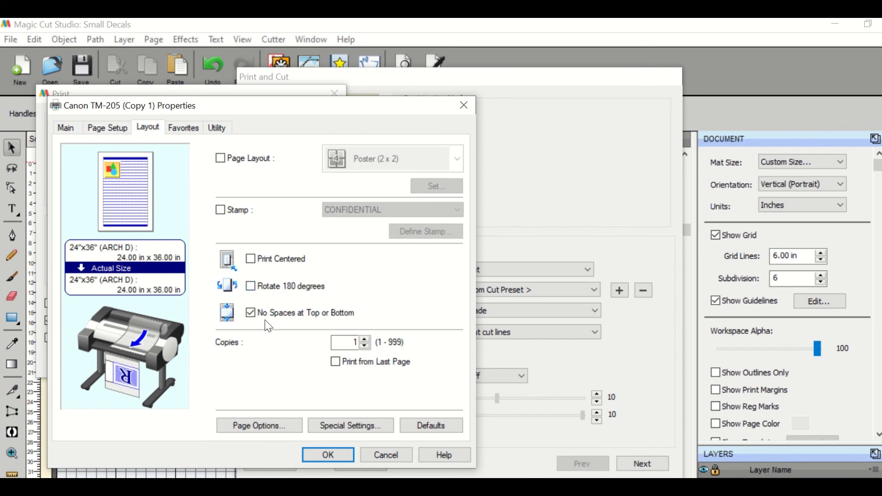
left_click(333, 455)
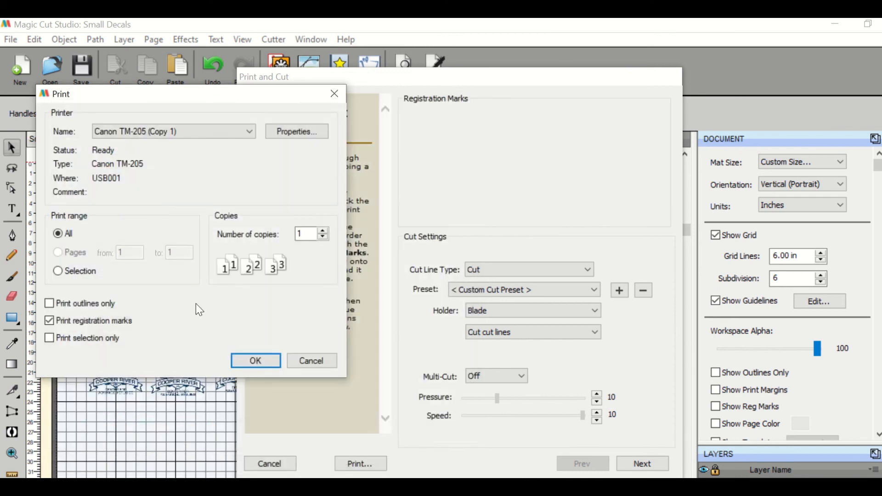
left_click(254, 362)
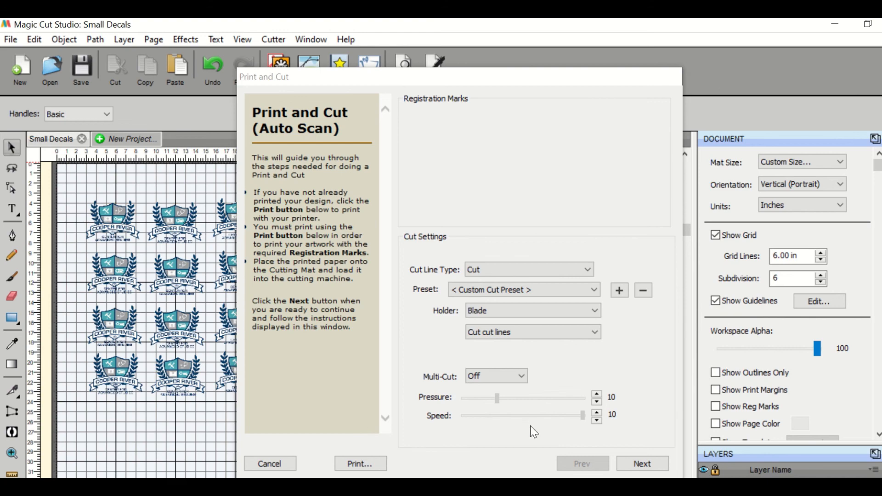